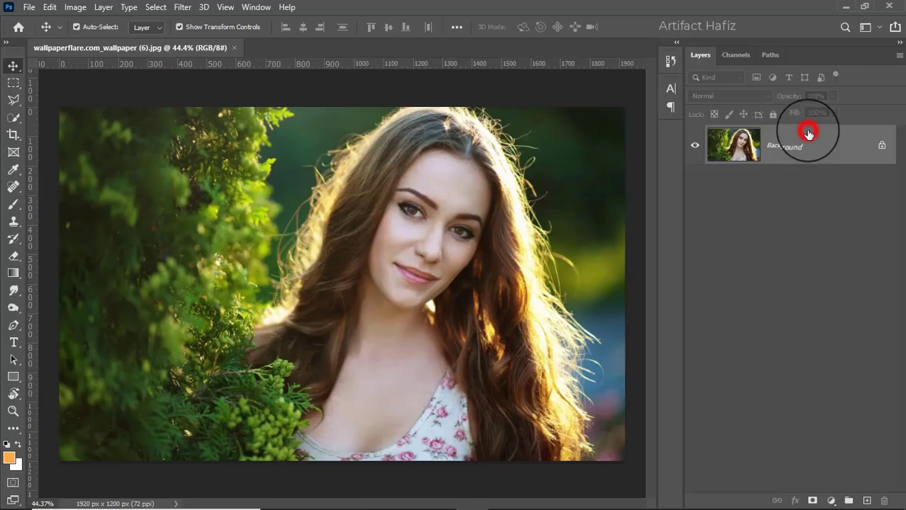
- Duplicate the Background layer into a Background copy
click(809, 133)
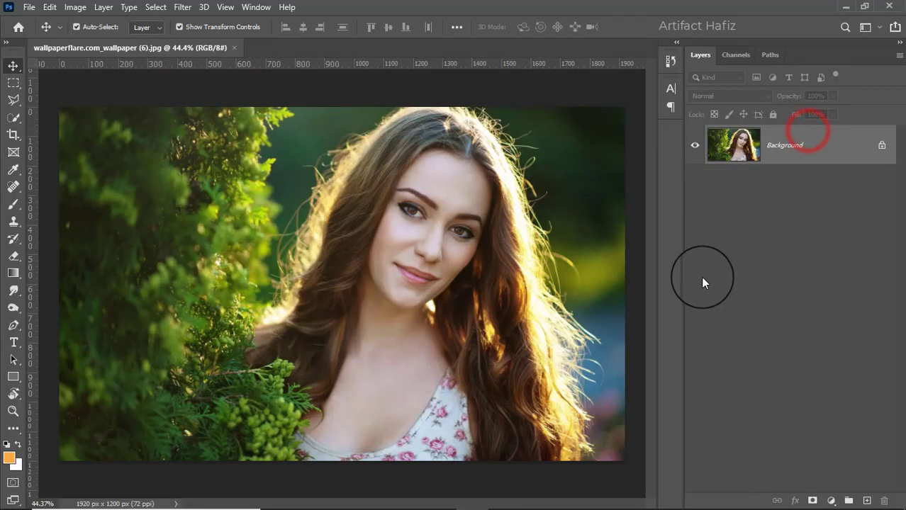
drag(813, 133, 844, 415)
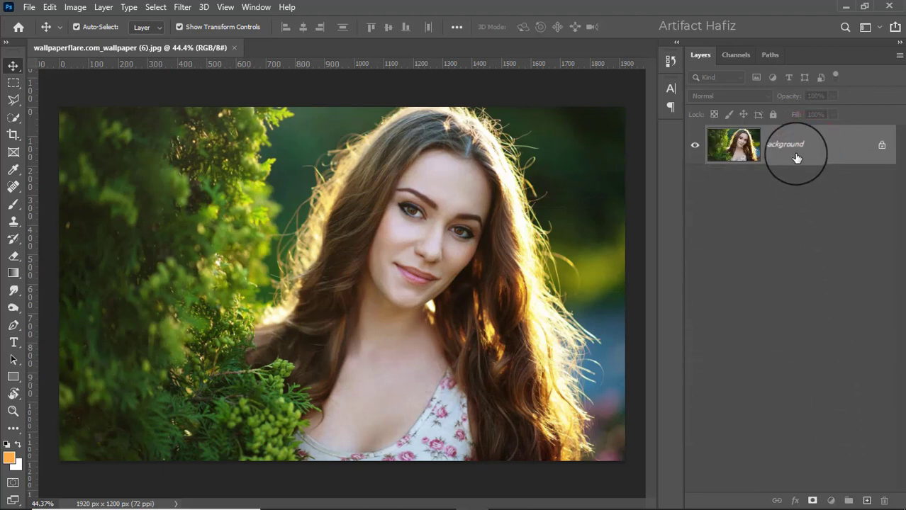
drag(797, 152, 866, 502)
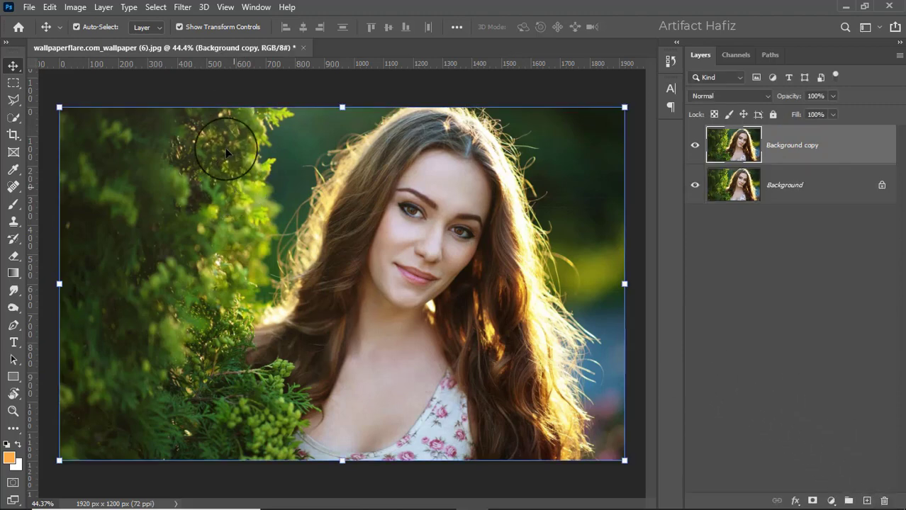
- Convert the copy for Smart Filters and apply the Camera Raw Filter to it
click(182, 7)
click(194, 41)
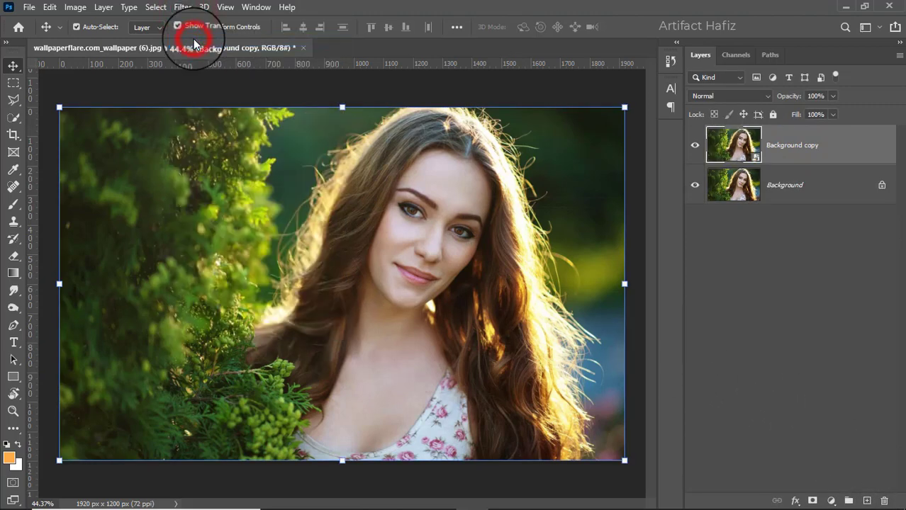
click(182, 7)
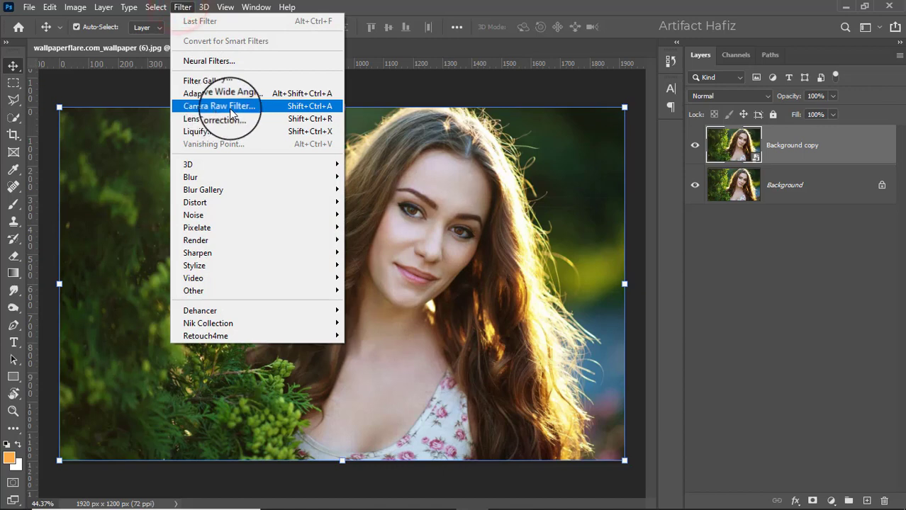
click(230, 106)
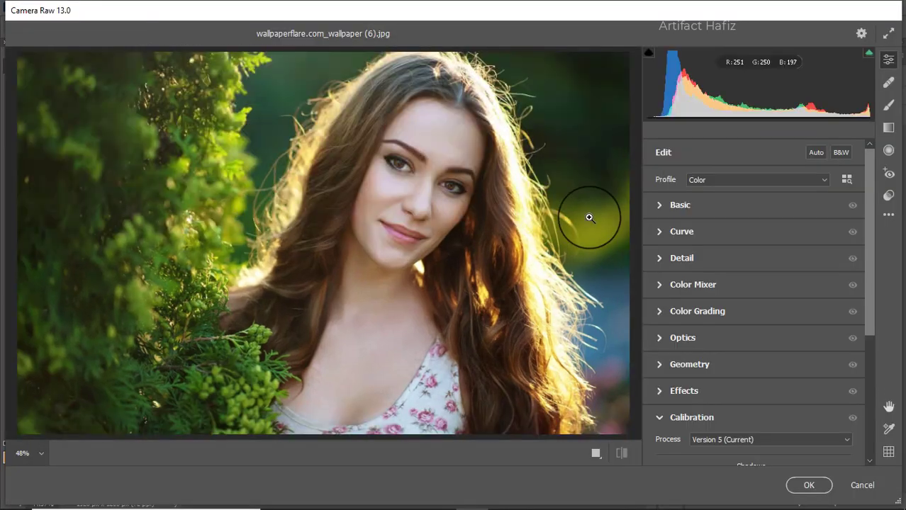
- Set Exposure -0.85, Highlights -12, Whites +50, Shadows +16 and Blacks -28
click(666, 207)
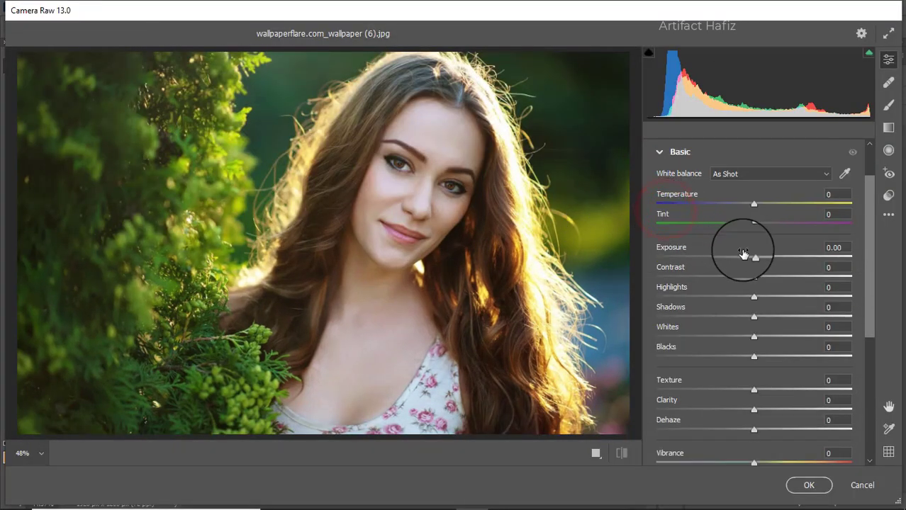
drag(756, 260, 736, 260)
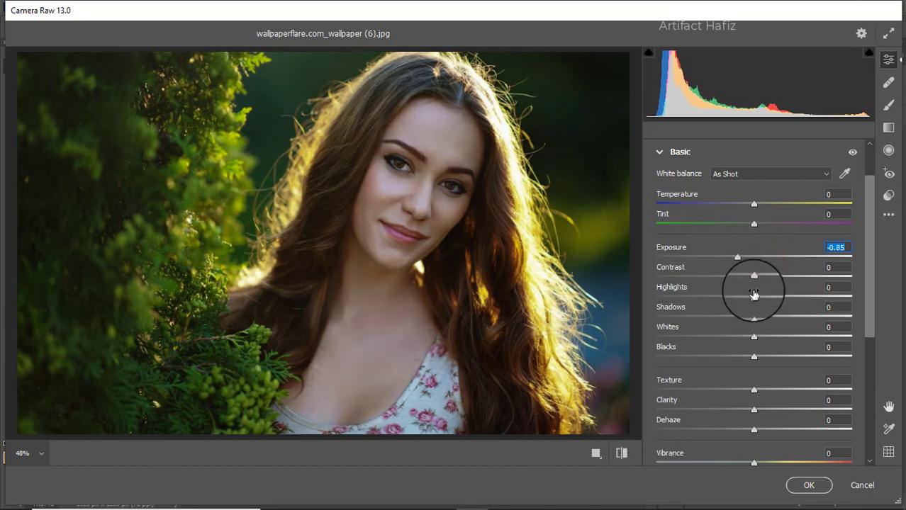
drag(754, 298, 737, 298)
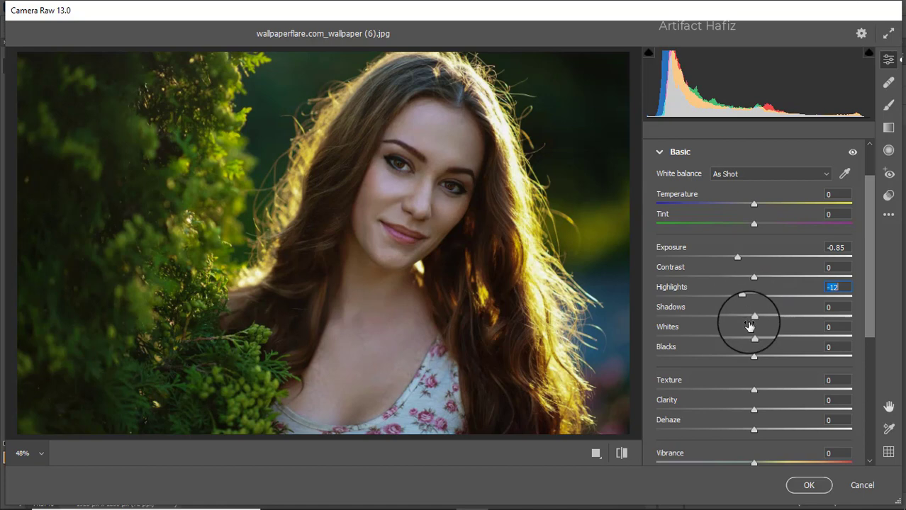
drag(754, 337, 803, 337)
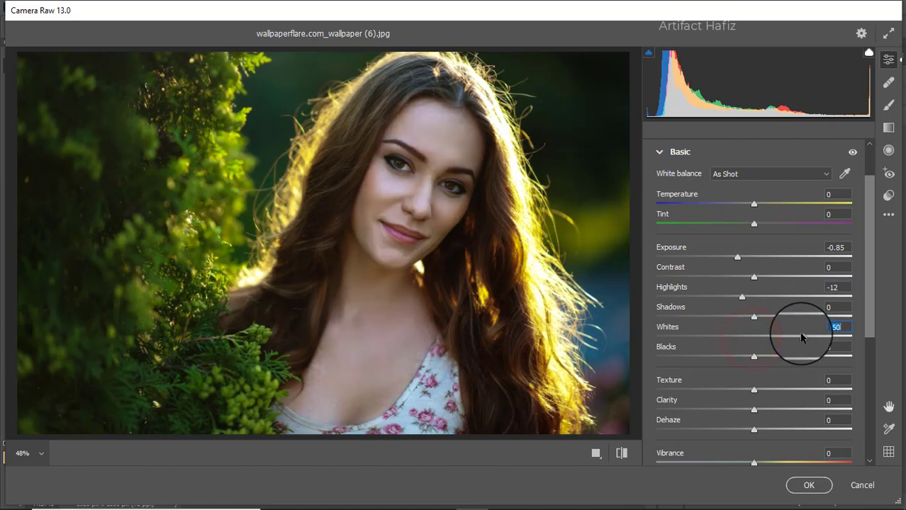
mouse_move(753, 317)
mouse_down()
mouse_move(791, 318)
mouse_move(769, 317)
mouse_up()
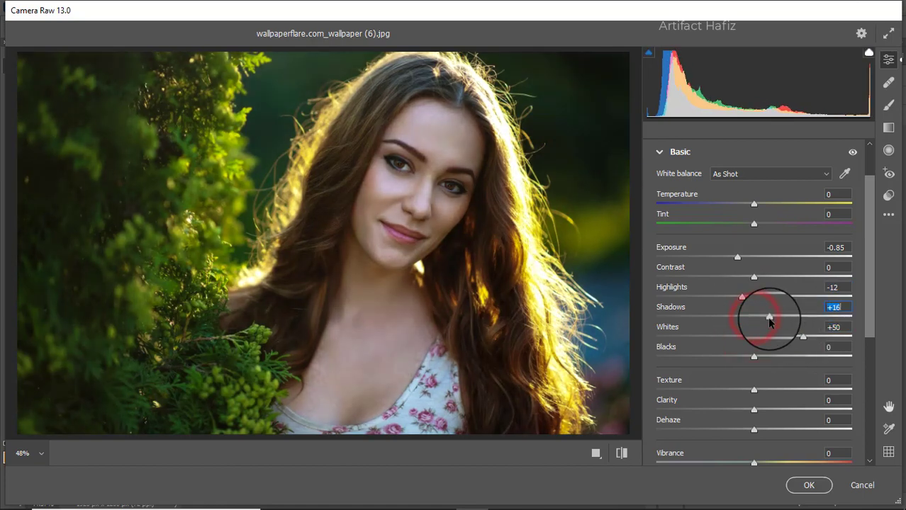
mouse_move(754, 358)
mouse_down()
mouse_move(784, 354)
mouse_move(725, 350)
mouse_up()
- Set Texture -23, Clarity +9 and Vibrance +28 in the Basic panel
scroll(733, 333, down, 1)
scroll(743, 293, down, 2)
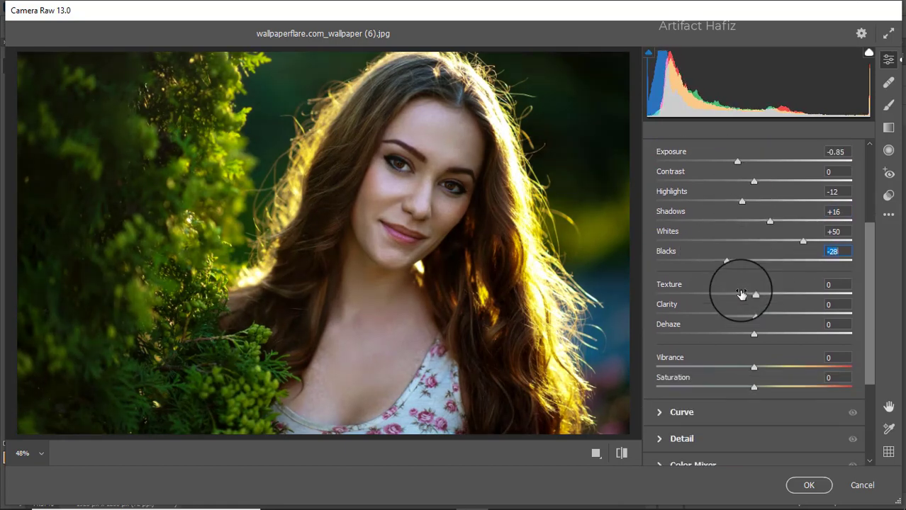
click(754, 294)
mouse_move(749, 298)
mouse_down()
mouse_move(732, 294)
mouse_move(800, 336)
mouse_move(763, 336)
mouse_up()
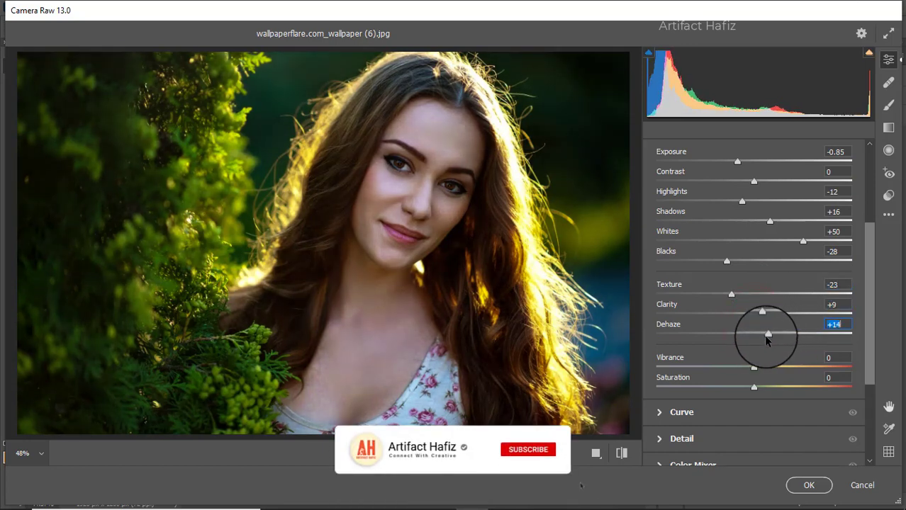
scroll(756, 296, down, 3)
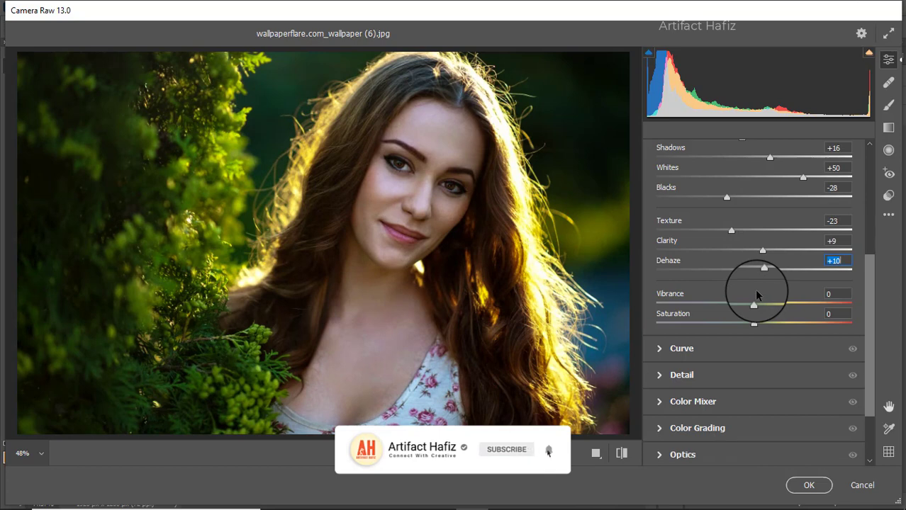
mouse_move(754, 304)
mouse_down()
mouse_move(825, 303)
mouse_move(781, 304)
mouse_move(748, 324)
mouse_up()
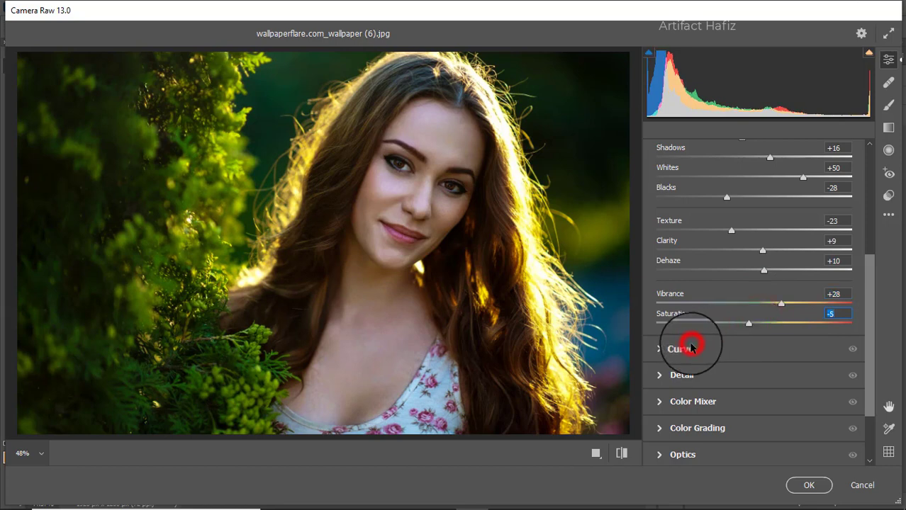
- Build an RGB S-curve with points near 61/50 and 190/203
click(691, 347)
click(718, 336)
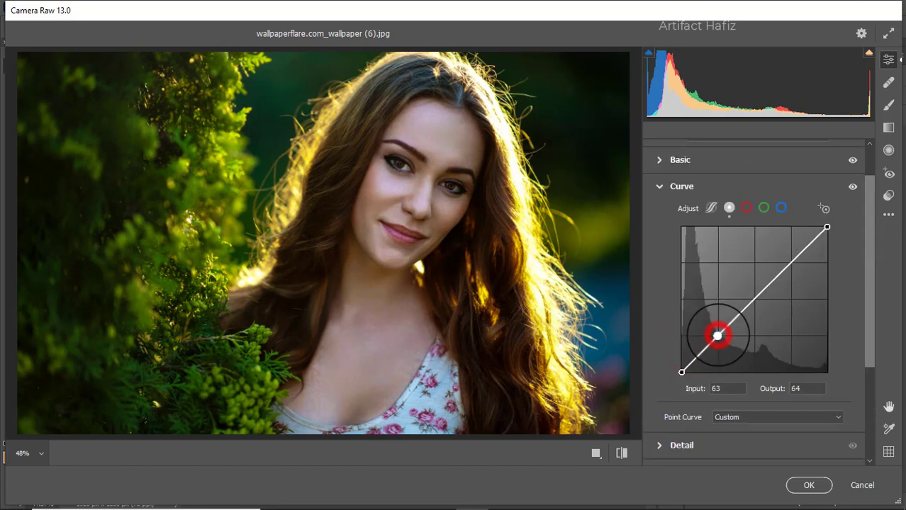
click(789, 263)
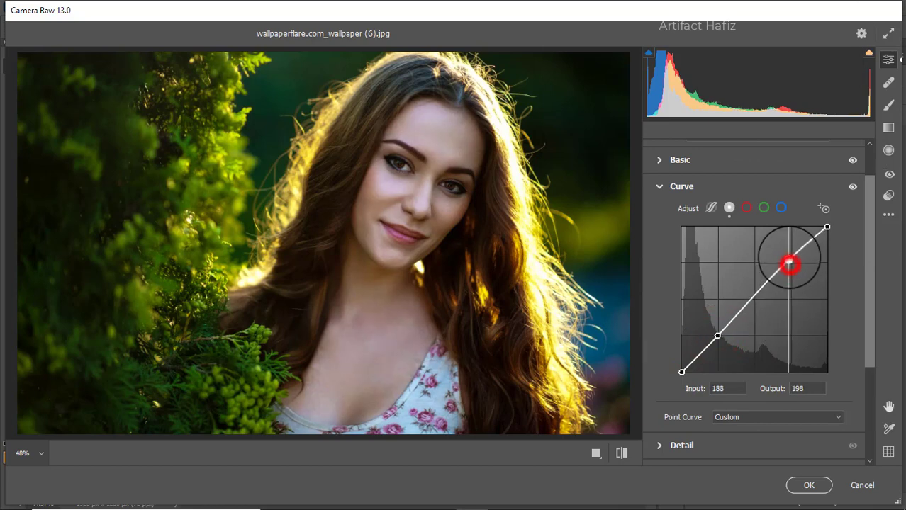
drag(788, 264, 790, 256)
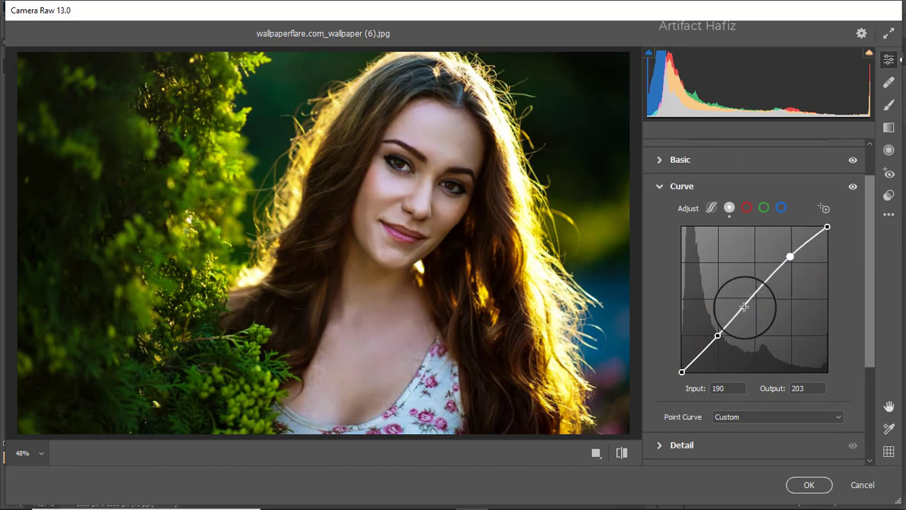
drag(718, 336, 715, 344)
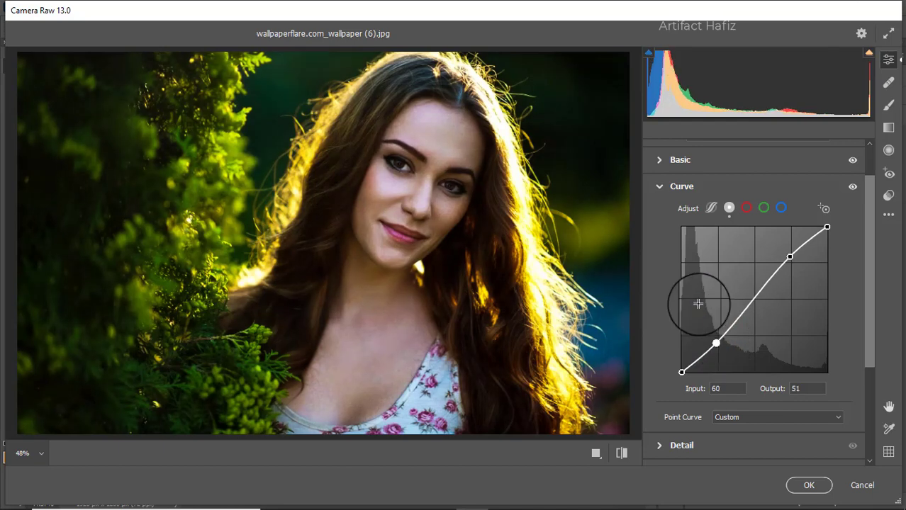
- Raise the Blue channel curve's black point output to 5
click(781, 207)
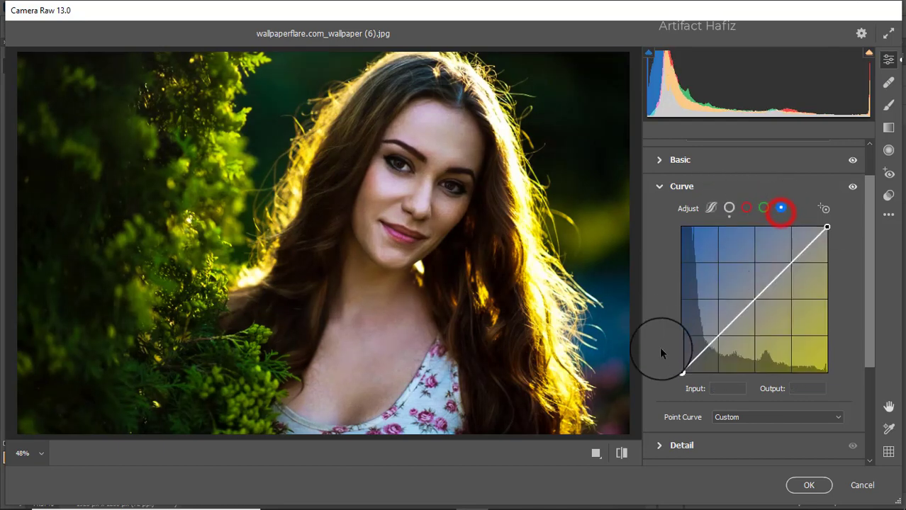
drag(679, 371, 682, 367)
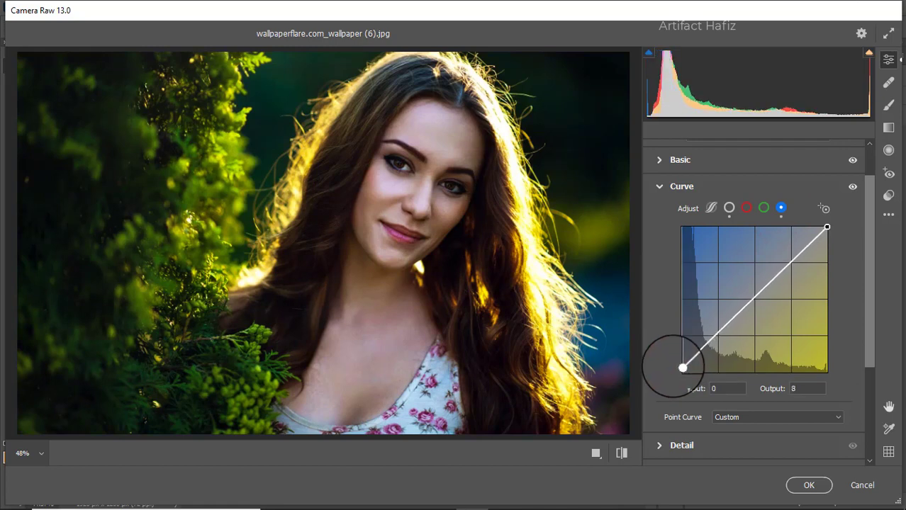
drag(683, 368, 683, 370)
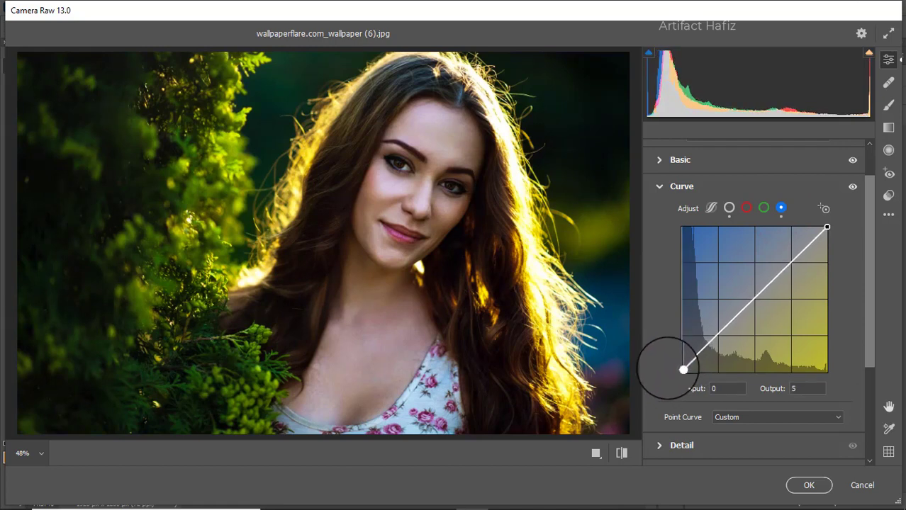
scroll(712, 348, down, 2)
scroll(712, 348, down, 1)
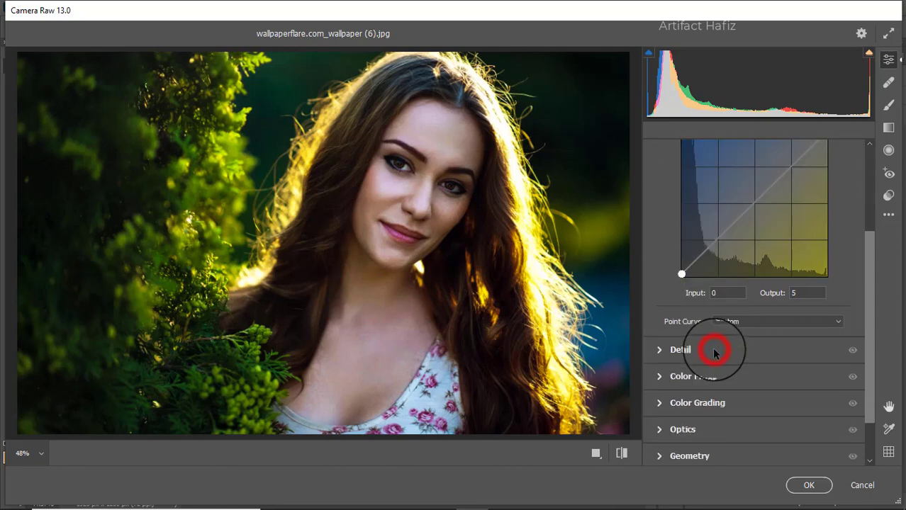
- Set Detail to Sharpening 10, Noise Reduction 10 and Color Noise Reduction 20
click(714, 350)
drag(658, 289, 675, 323)
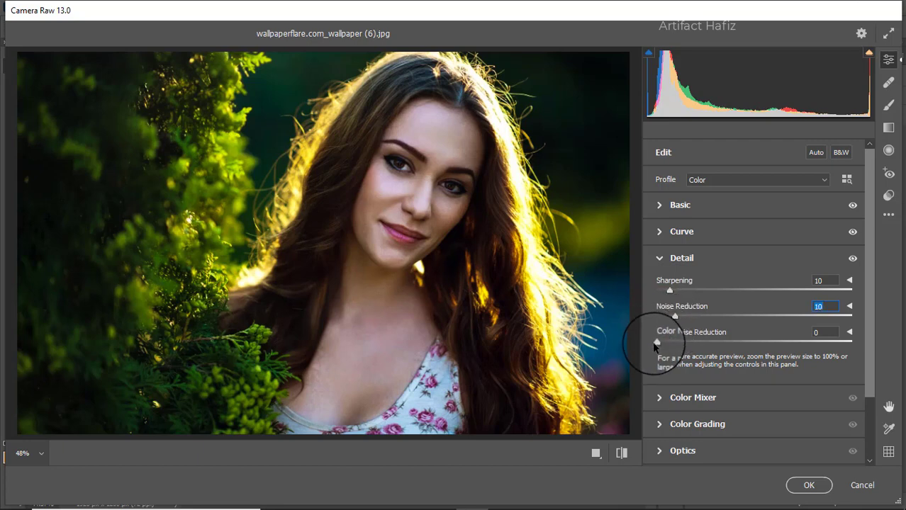
drag(687, 345, 694, 344)
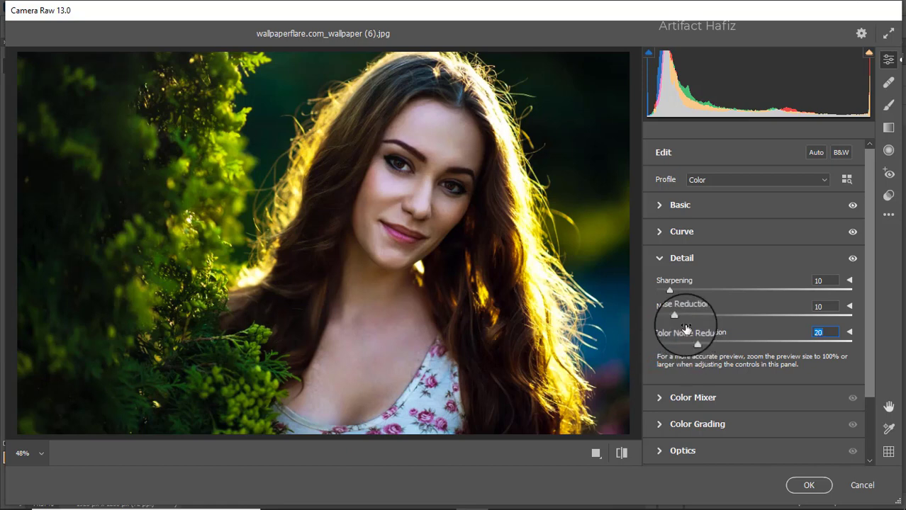
scroll(685, 330, down, 2)
- Set Color Mixer saturation: Reds +12, Yellows -23, Greens -61, Aquas +14, Blues +29
click(686, 333)
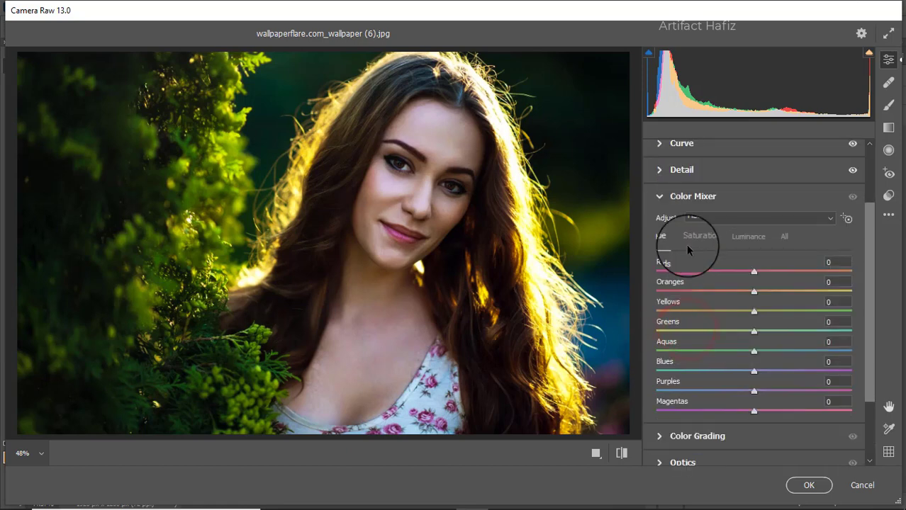
click(690, 243)
drag(753, 271, 758, 277)
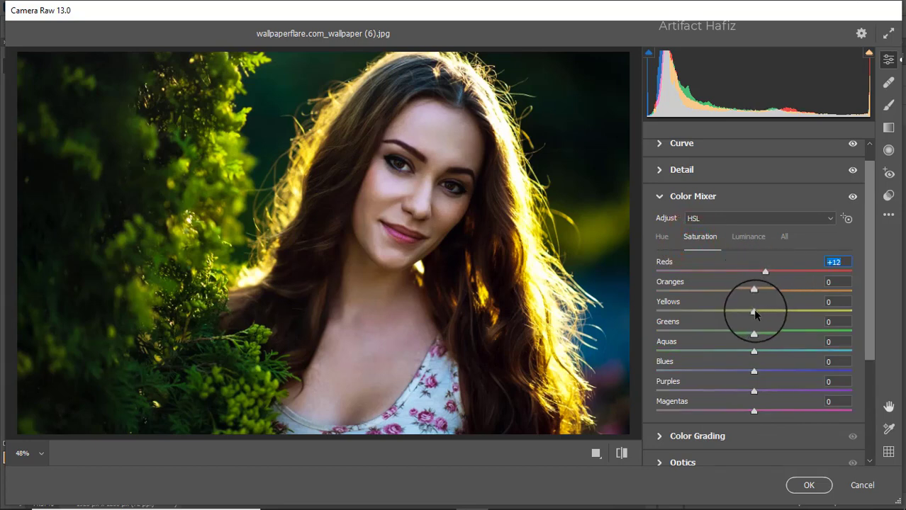
mouse_move(754, 316)
mouse_down()
mouse_move(798, 322)
mouse_move(696, 336)
mouse_move(793, 331)
mouse_move(727, 336)
mouse_move(734, 315)
mouse_up()
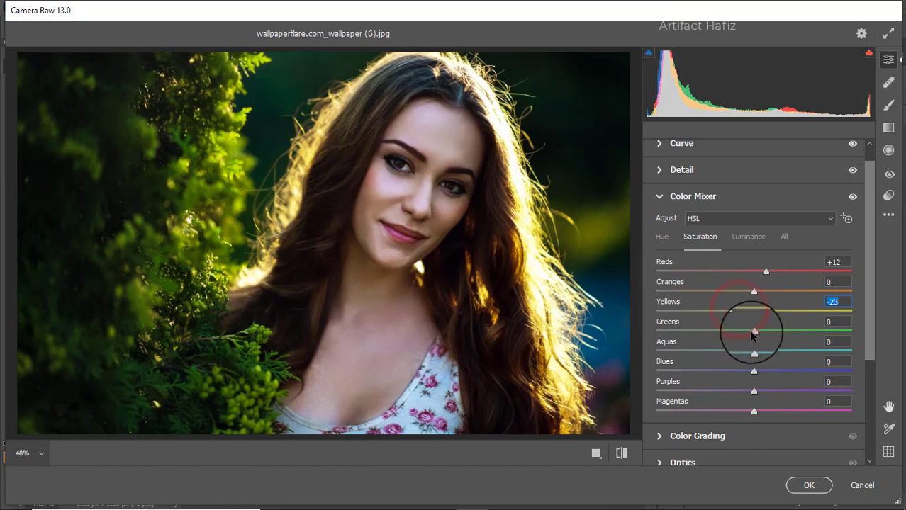
mouse_move(754, 331)
mouse_down()
mouse_move(646, 331)
mouse_move(728, 324)
mouse_move(691, 334)
mouse_up()
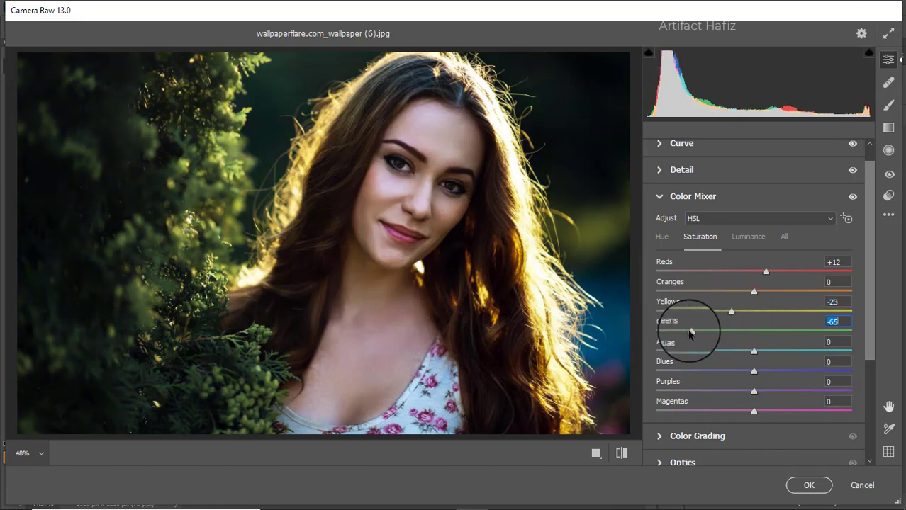
mouse_move(753, 352)
mouse_down()
mouse_move(768, 352)
mouse_move(784, 377)
mouse_up()
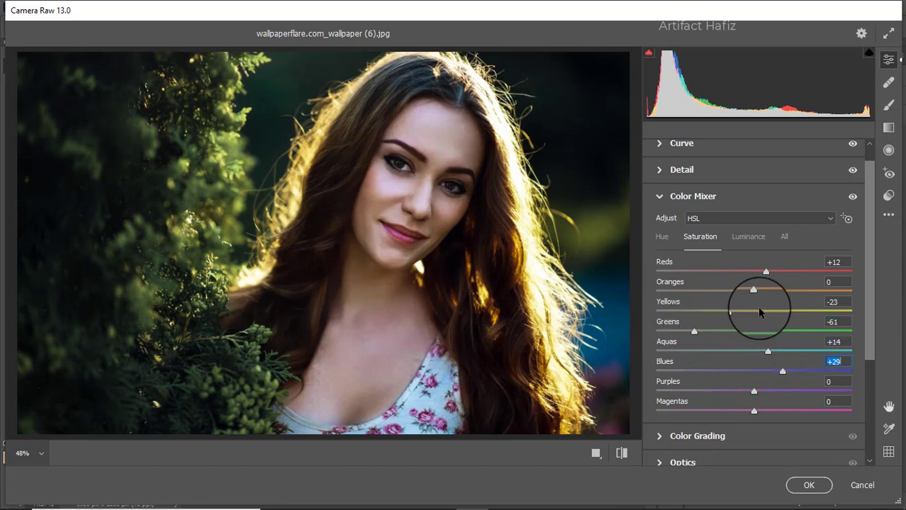
- Set Color Mixer luminance: Oranges -3, Yellows +8, Greens +42, Aquas +15, Blues +18
click(744, 237)
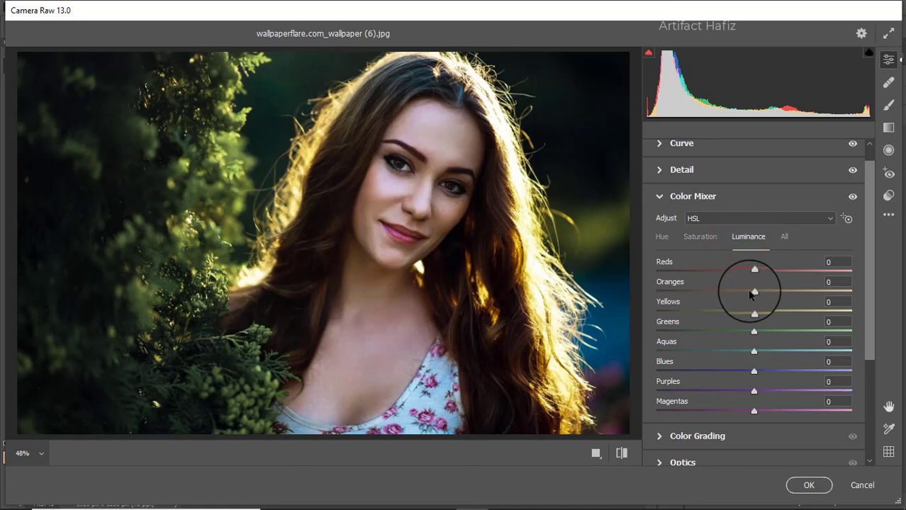
mouse_move(753, 292)
mouse_down()
mouse_move(703, 312)
mouse_move(762, 312)
mouse_move(838, 334)
mouse_up()
mouse_move(764, 330)
mouse_down()
mouse_move(797, 337)
mouse_move(770, 349)
mouse_move(775, 373)
mouse_up()
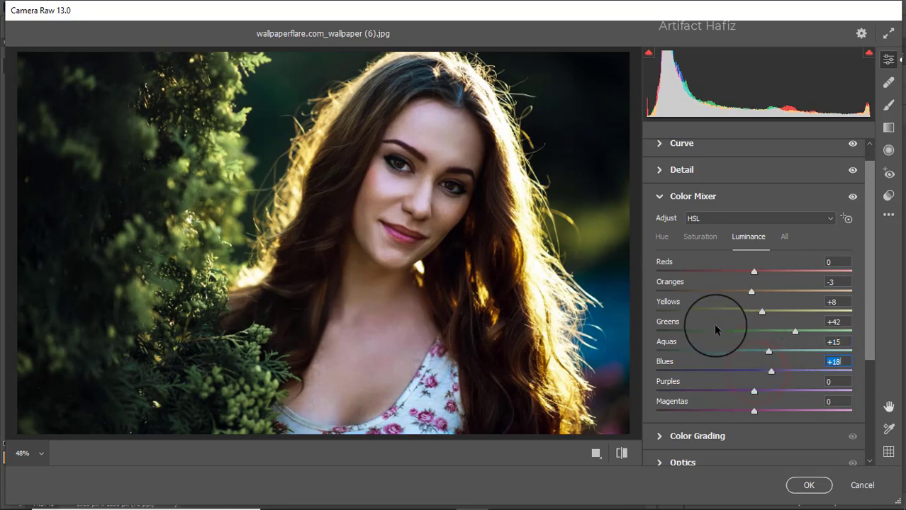
- Set Color Mixer hues to Greens -6, Aquas -13 and Blues -17
click(662, 237)
mouse_move(754, 352)
mouse_down()
mouse_move(681, 353)
mouse_move(739, 354)
mouse_move(698, 372)
mouse_up()
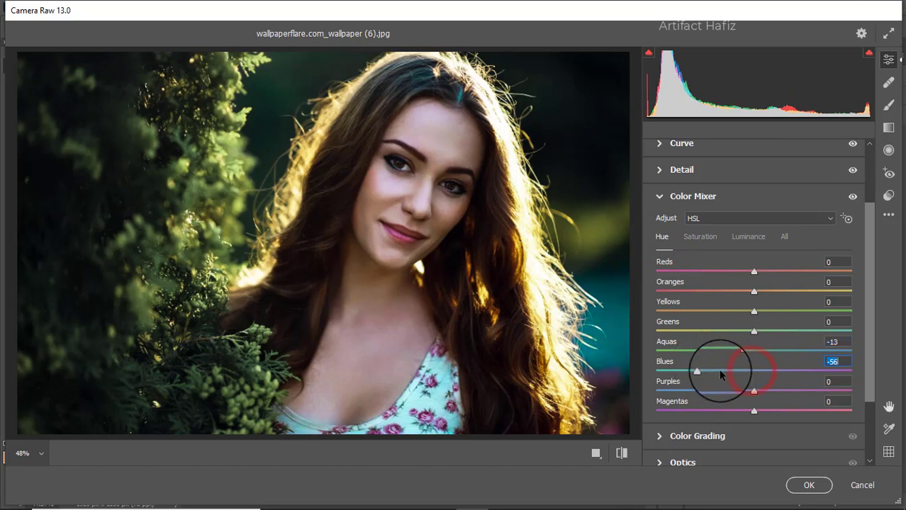
click(737, 371)
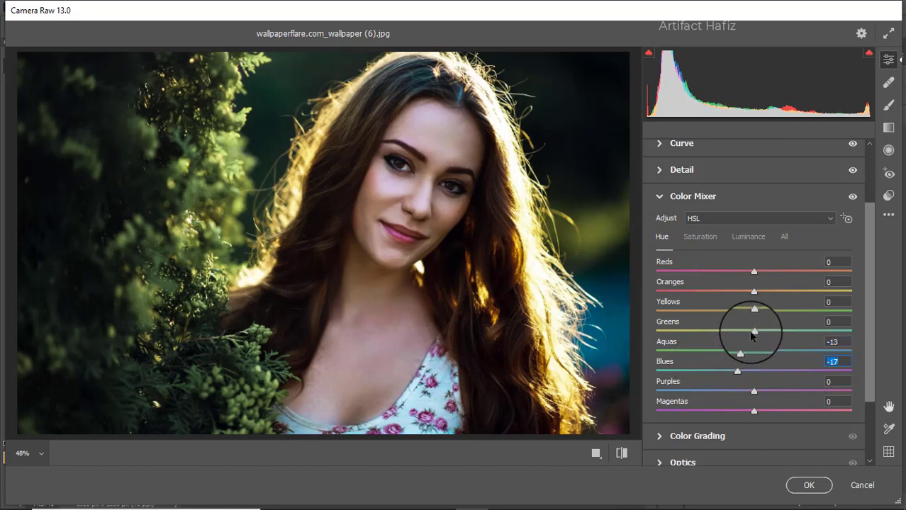
mouse_move(751, 333)
mouse_down()
mouse_move(643, 338)
mouse_move(763, 334)
mouse_move(803, 344)
mouse_move(718, 354)
mouse_move(747, 360)
mouse_up()
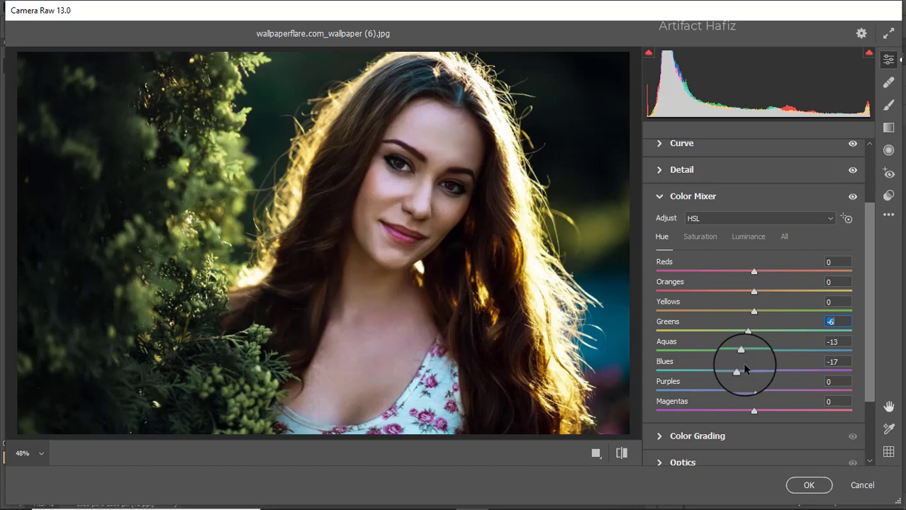
scroll(744, 347, down, 3)
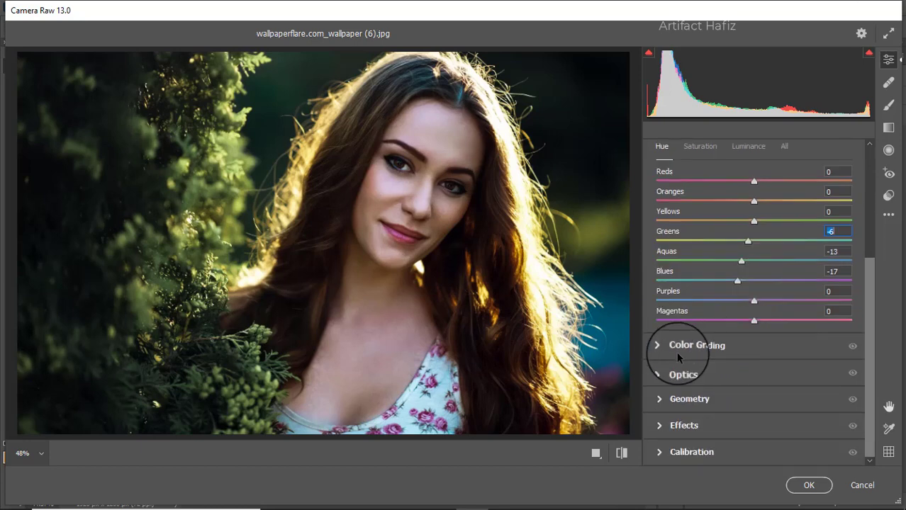
- In Color Grading, tint shadows blue, highlights green, and midtones warm at H 35, S 9
click(678, 348)
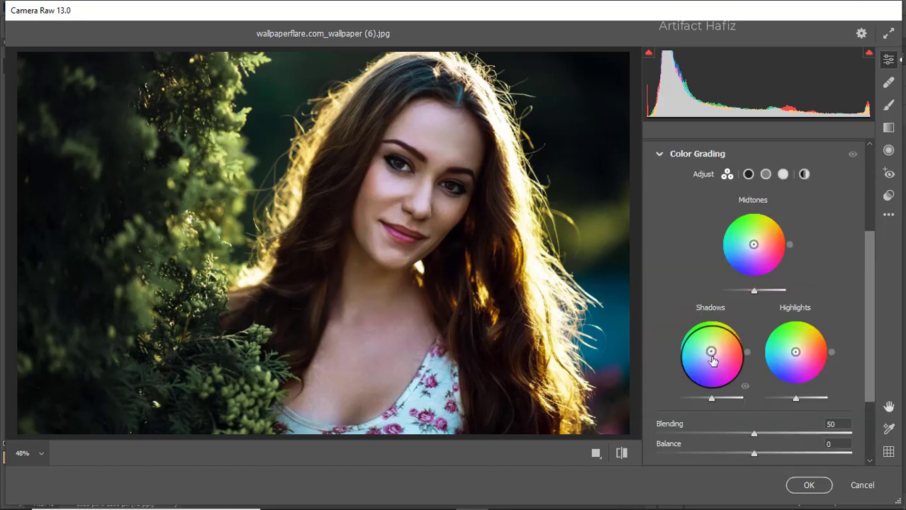
mouse_move(712, 359)
mouse_down()
mouse_move(705, 384)
mouse_move(738, 284)
mouse_move(657, 302)
mouse_move(713, 390)
mouse_move(711, 377)
mouse_move(653, 390)
mouse_move(698, 387)
mouse_move(669, 398)
mouse_up()
mouse_move(796, 352)
mouse_down()
mouse_move(819, 333)
mouse_move(825, 339)
mouse_move(733, 326)
mouse_move(864, 346)
mouse_move(657, 358)
mouse_move(732, 329)
mouse_move(674, 344)
mouse_move(760, 308)
mouse_move(854, 348)
mouse_move(655, 303)
mouse_move(755, 304)
mouse_move(753, 287)
mouse_up()
mouse_move(752, 247)
mouse_down()
mouse_move(782, 234)
mouse_move(788, 218)
mouse_move(697, 238)
mouse_move(818, 238)
mouse_move(732, 222)
mouse_move(792, 225)
mouse_up()
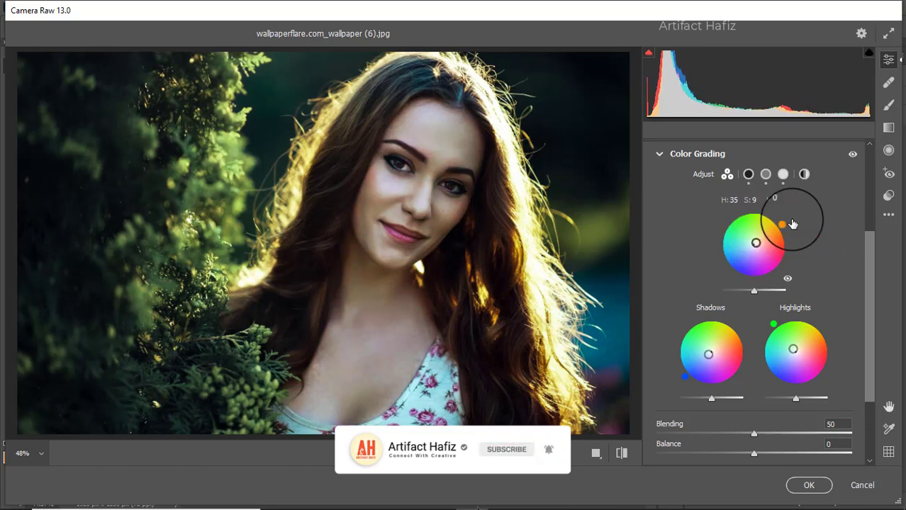
scroll(704, 227, down, 3)
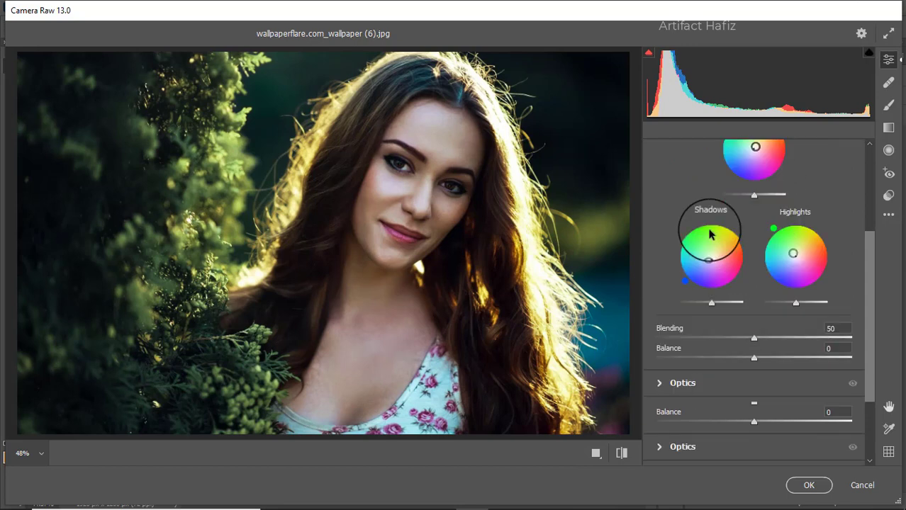
- Set Vignetting -30, Midpoint 37, Roundness +76, Feather 85, Highlights 0
click(684, 426)
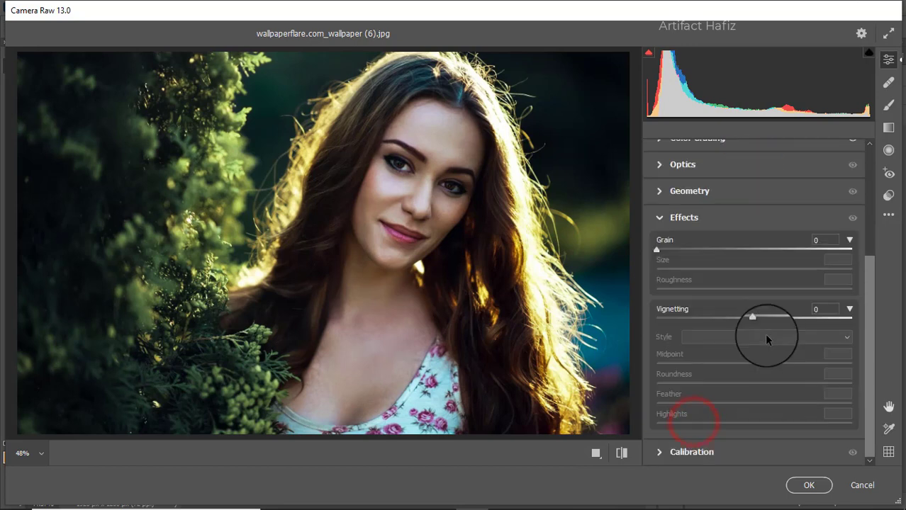
click(750, 318)
drag(745, 321, 723, 321)
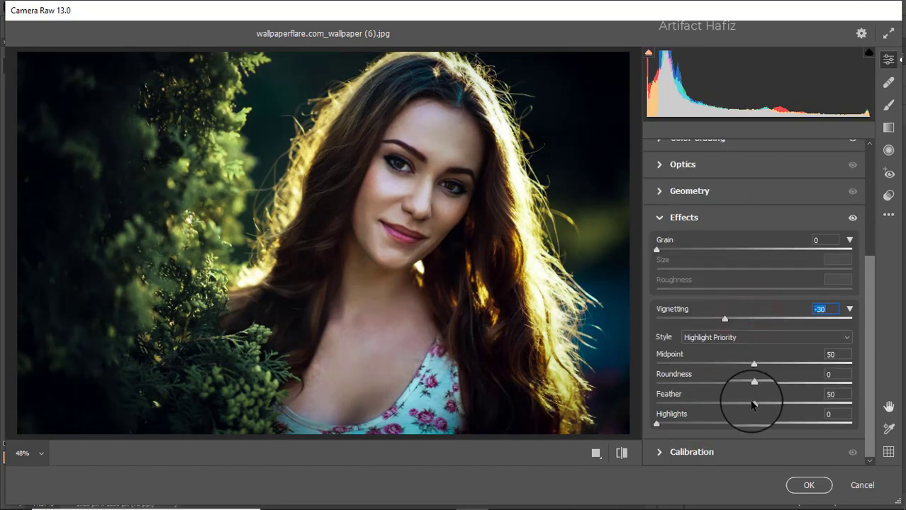
drag(753, 403, 818, 404)
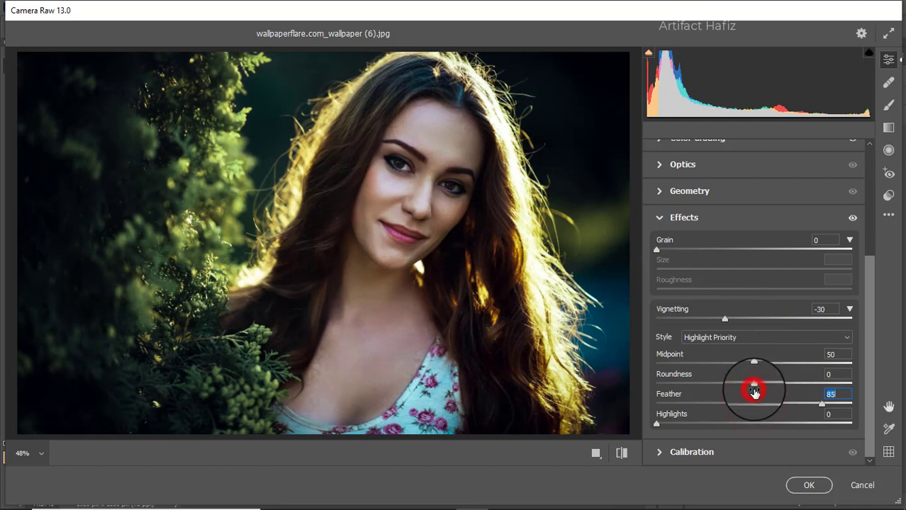
drag(754, 384, 821, 384)
drag(729, 388, 826, 383)
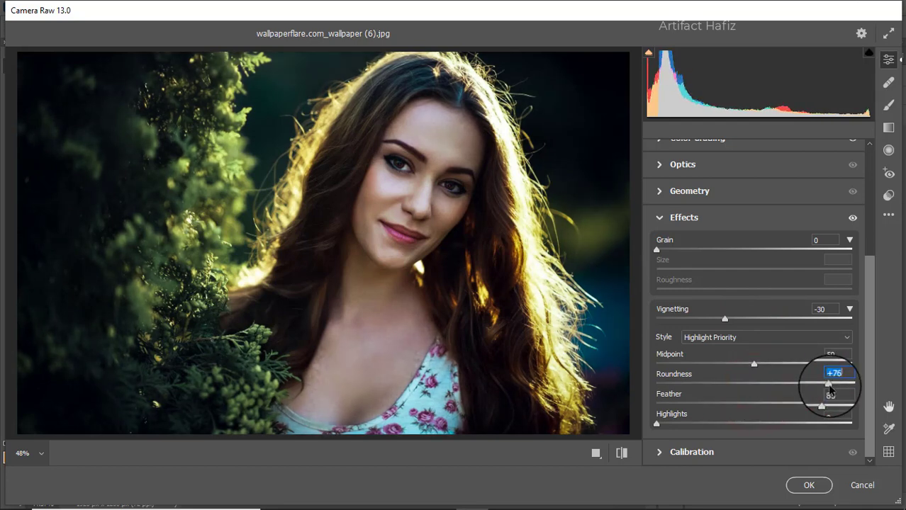
mouse_move(755, 364)
mouse_down()
mouse_move(691, 366)
mouse_move(728, 364)
mouse_up()
drag(699, 423, 660, 426)
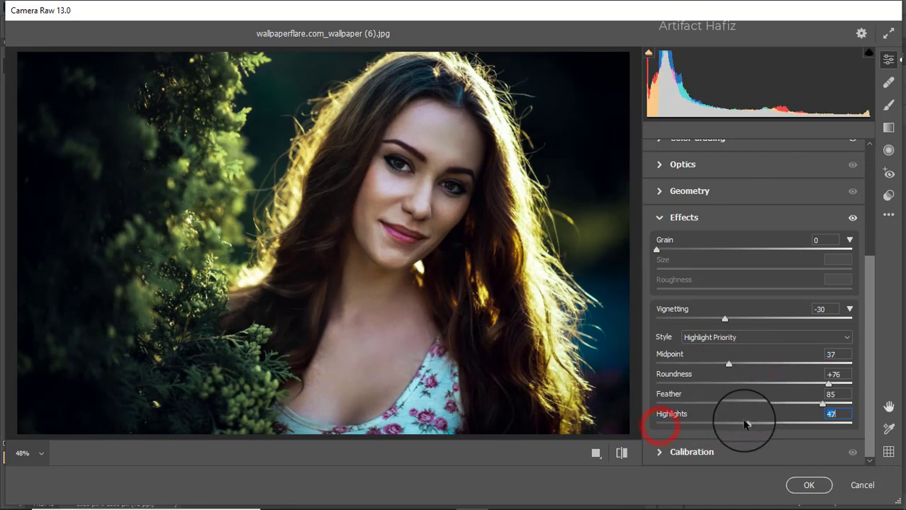
drag(660, 426, 650, 427)
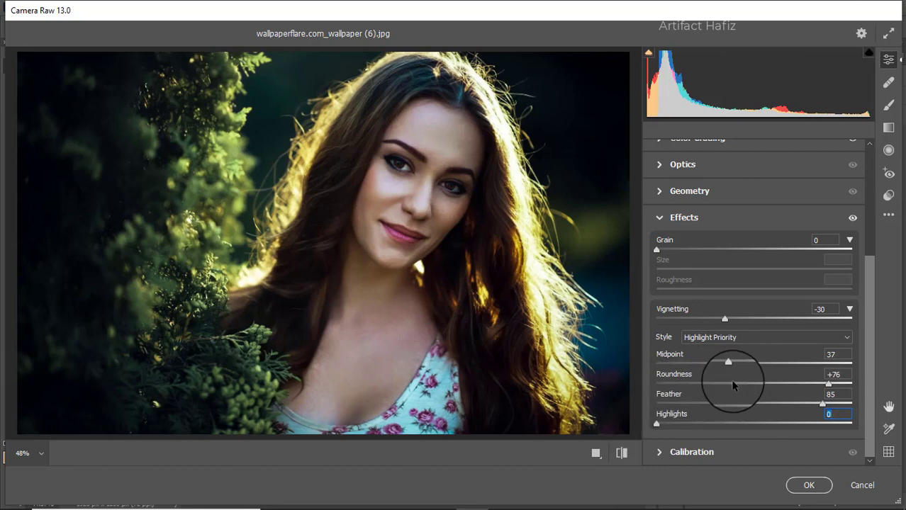
- Set Calibration Green Primary saturation +85, Red Primary -41, Blue Primary -33
click(686, 454)
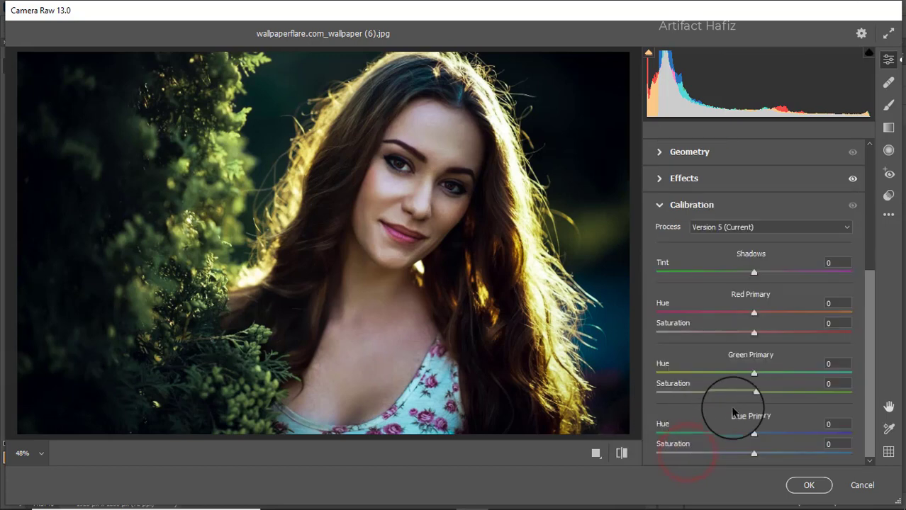
drag(753, 394, 836, 394)
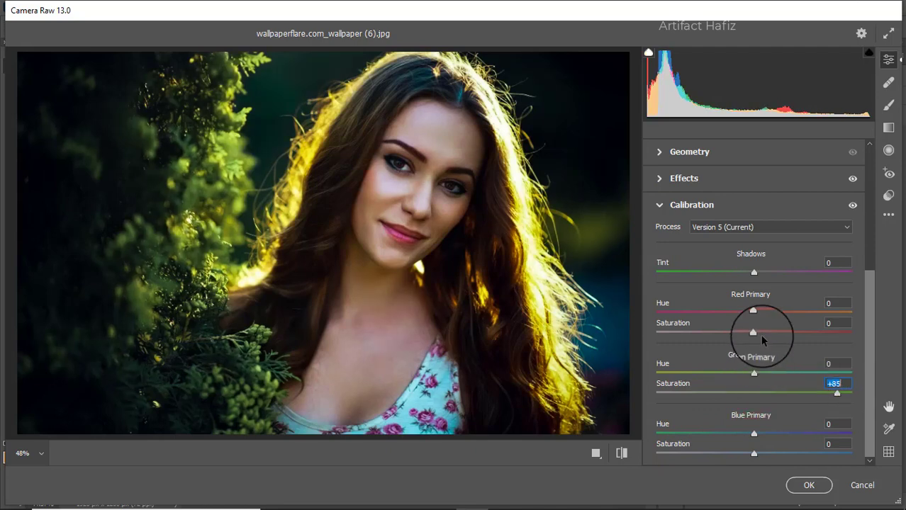
drag(753, 332, 720, 339)
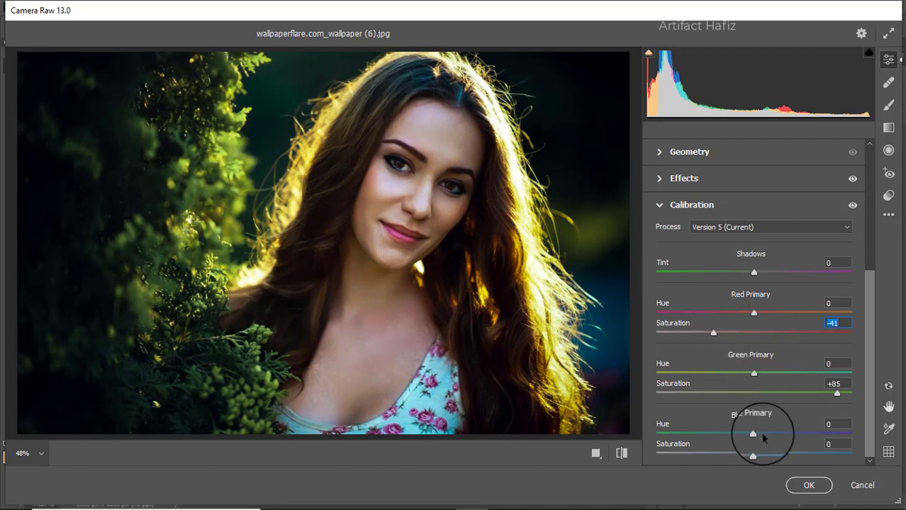
drag(754, 454, 718, 457)
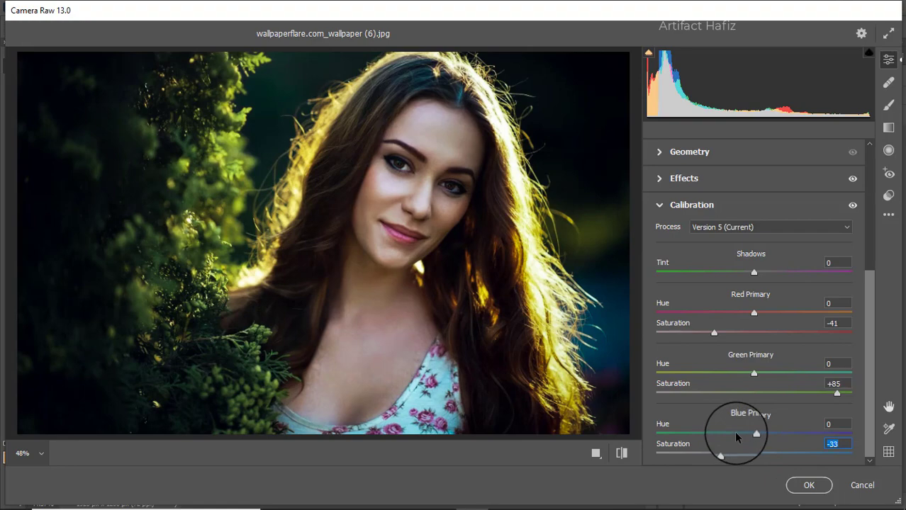
- Commit the teal-green grade as a Camera Raw Filter on Background copy, toggling its visibility for before/after
click(797, 485)
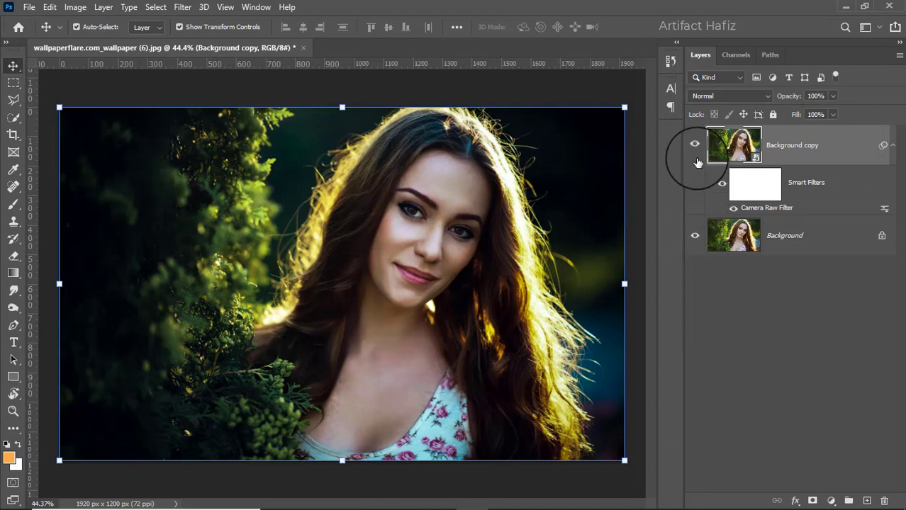
click(695, 146)
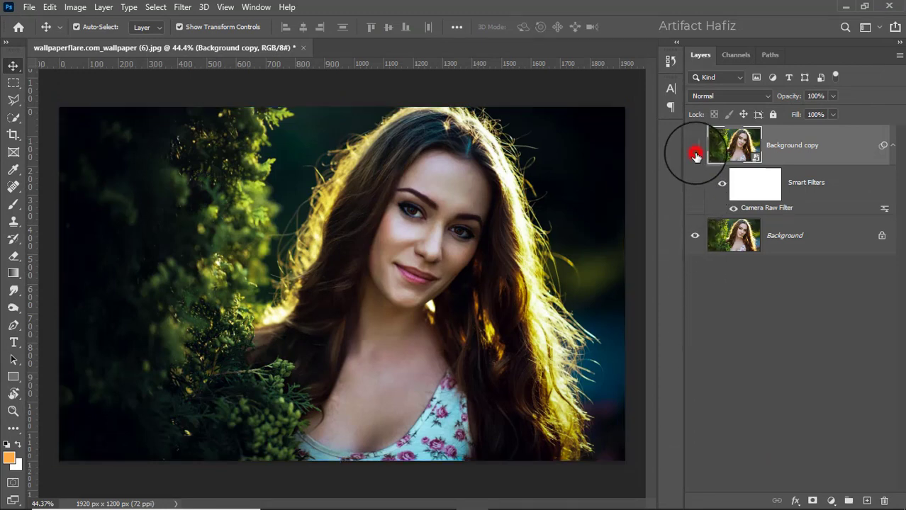
click(695, 151)
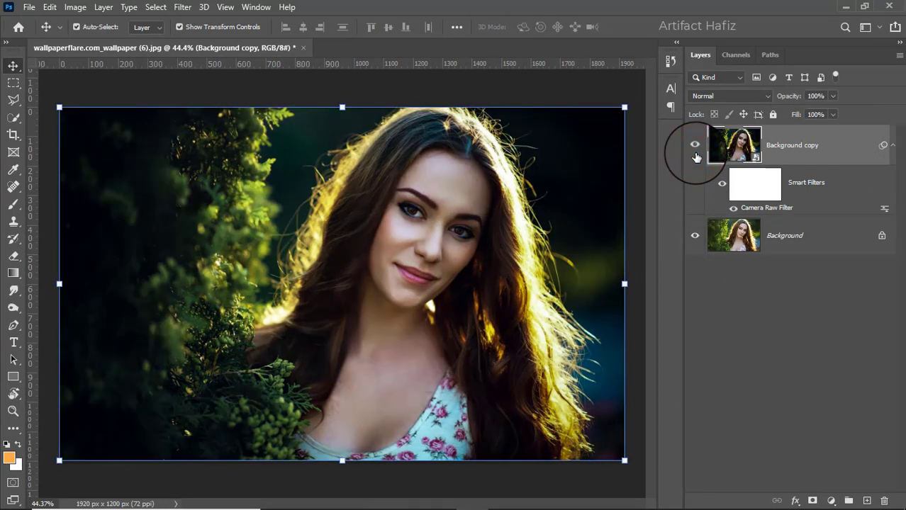
click(696, 152)
click(695, 151)
click(695, 150)
click(695, 150)
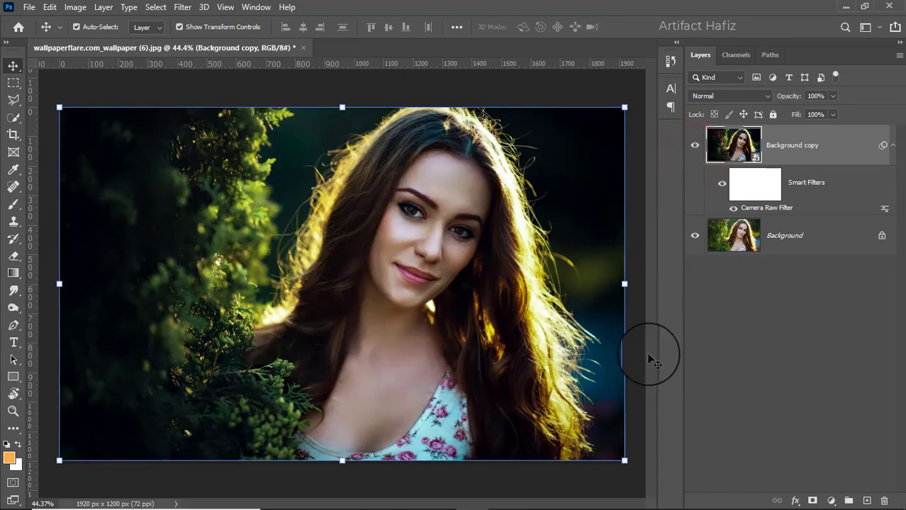